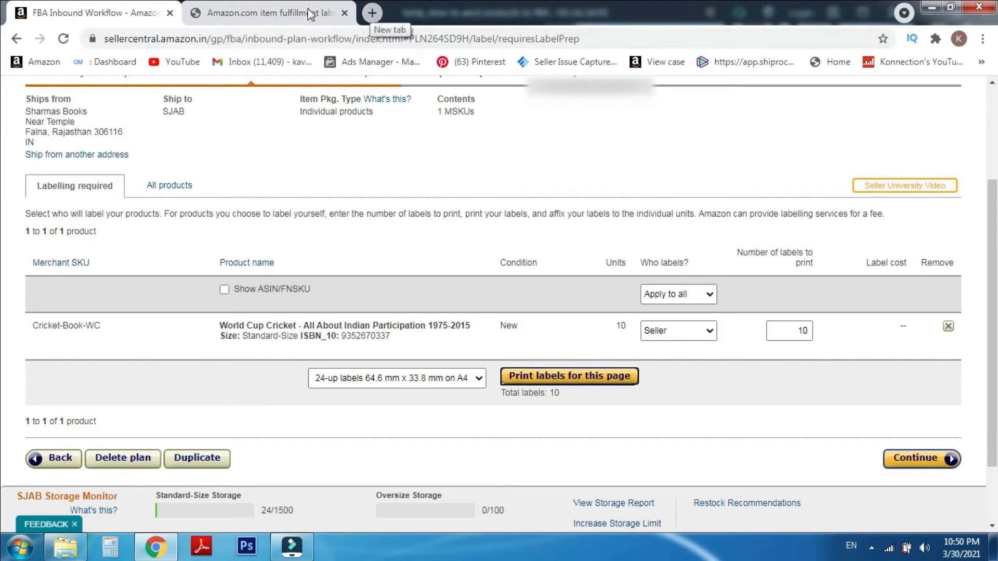
Step: Compare the generated product barcode labels PDF with the labelling details of the inbound plan
click(287, 13)
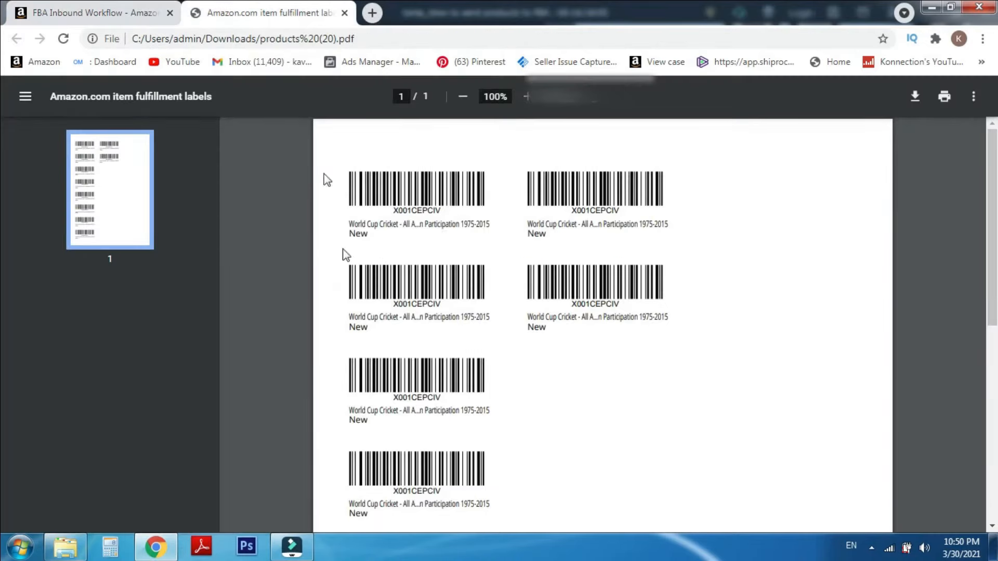
click(91, 11)
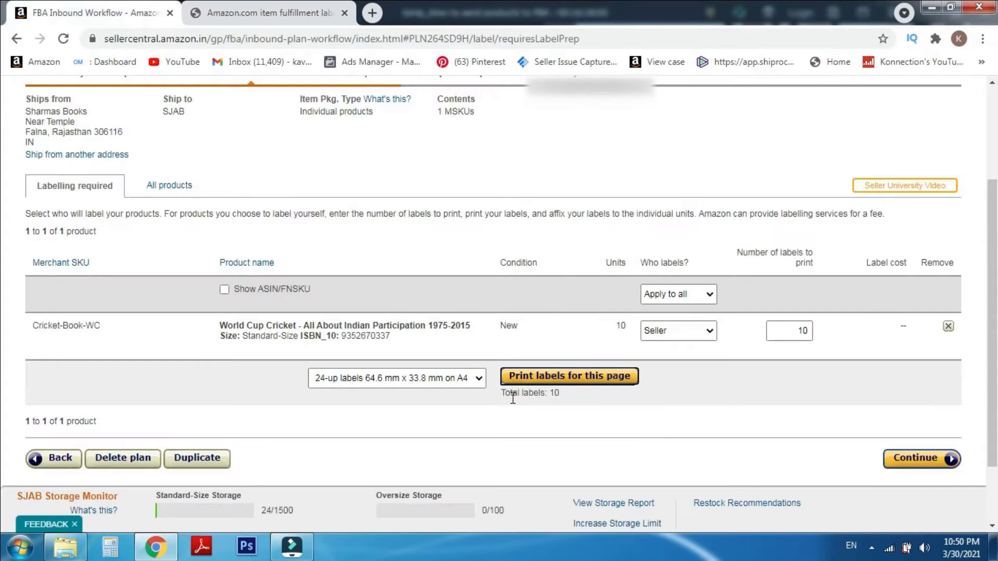
click(260, 9)
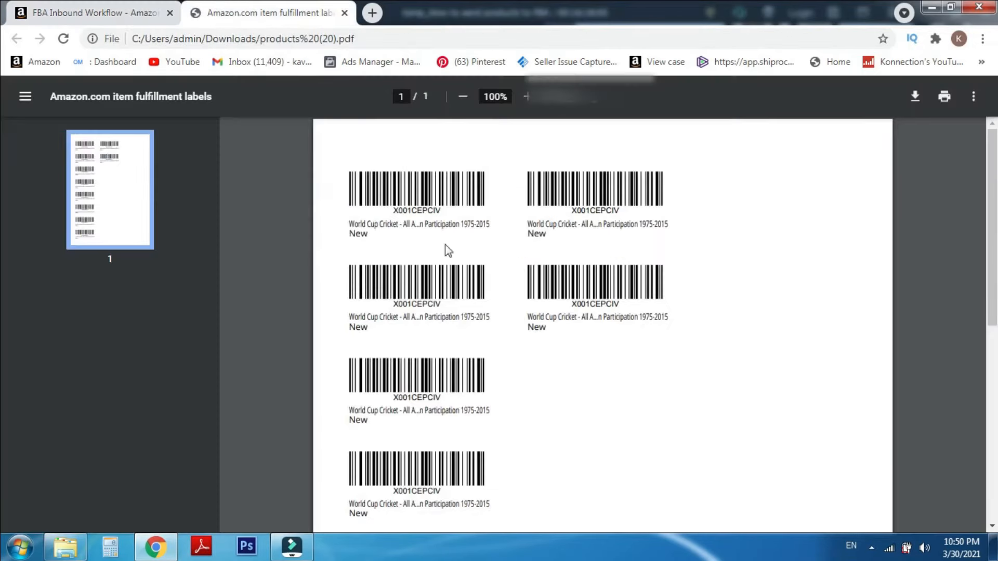
click(62, 7)
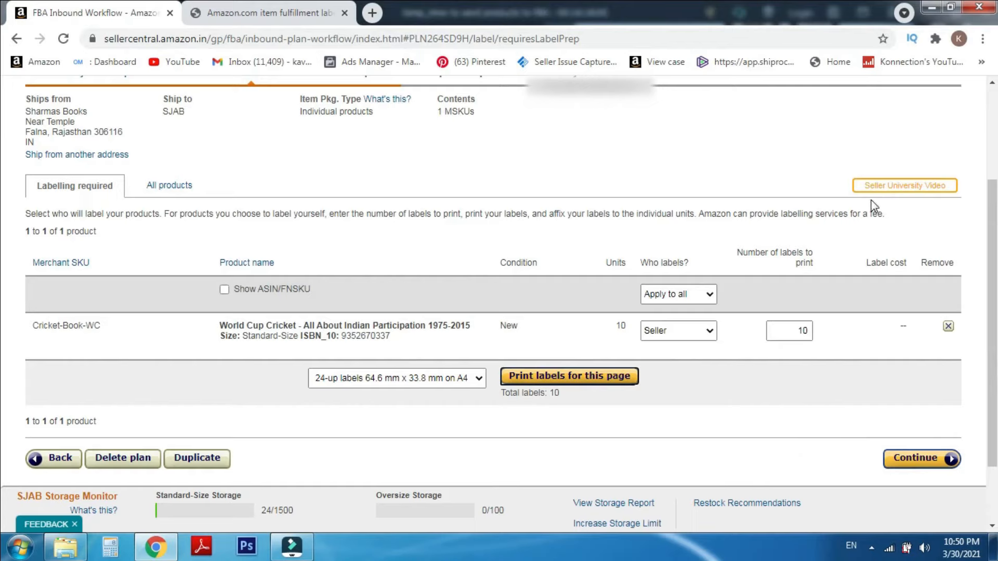
Step: Continue from labelling the products to reviewing the shipments of the inbound plan
scroll(792, 260, up, 4)
scroll(873, 364, down, 4)
click(916, 466)
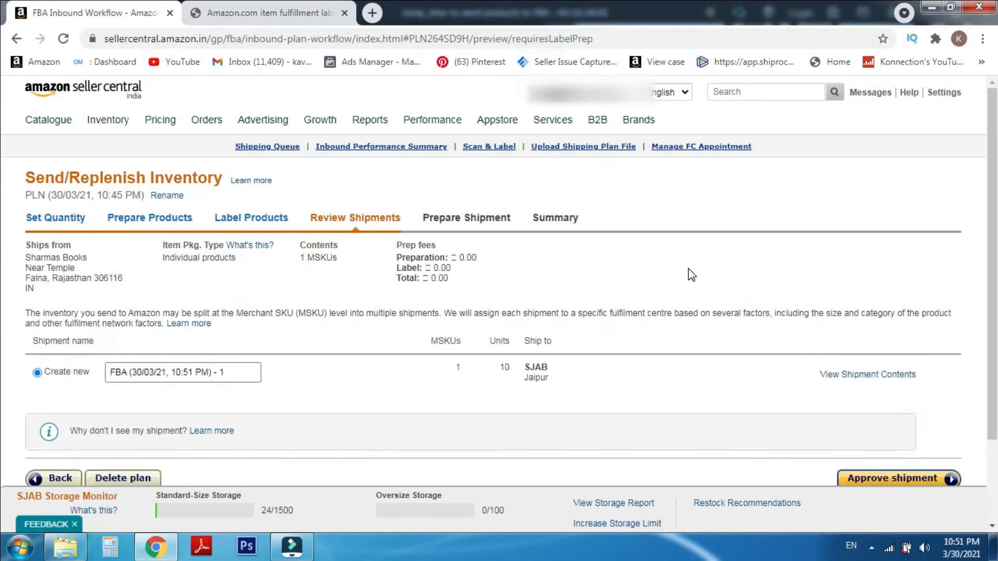
Step: Name the new shipment "Jaipur First Shipment March 2021"
scroll(688, 277, down, 2)
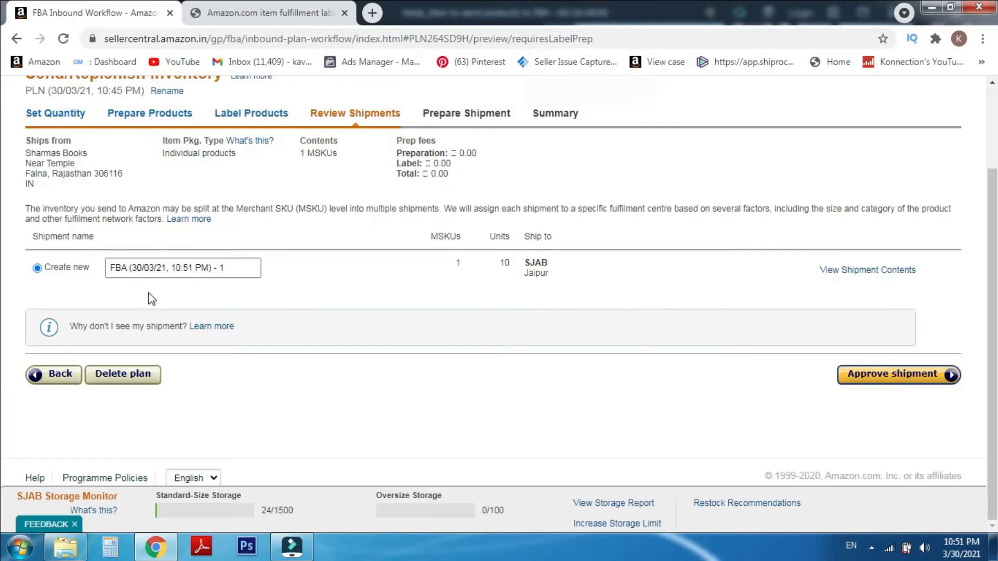
drag(112, 269, 395, 279)
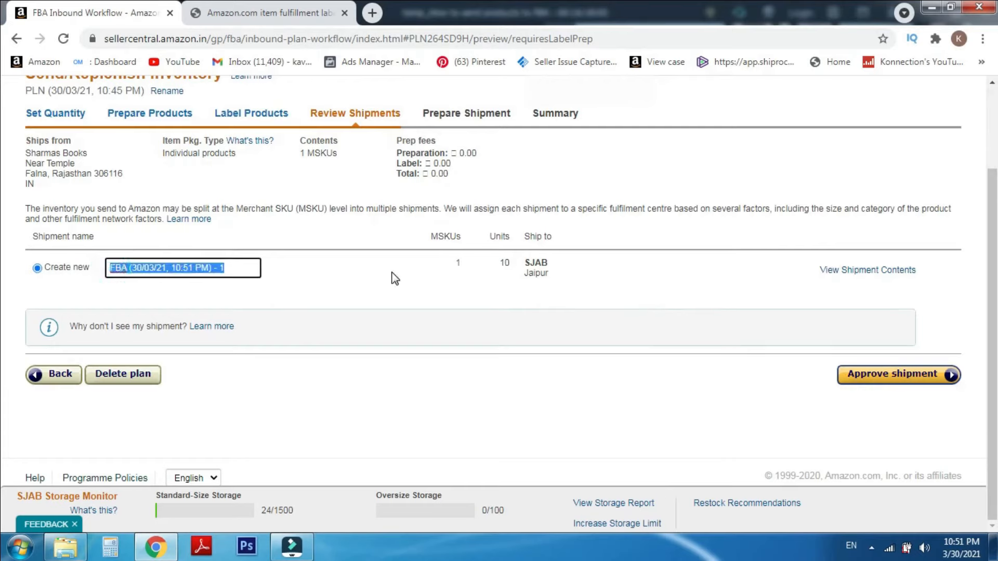
text(Jaipur Fi)
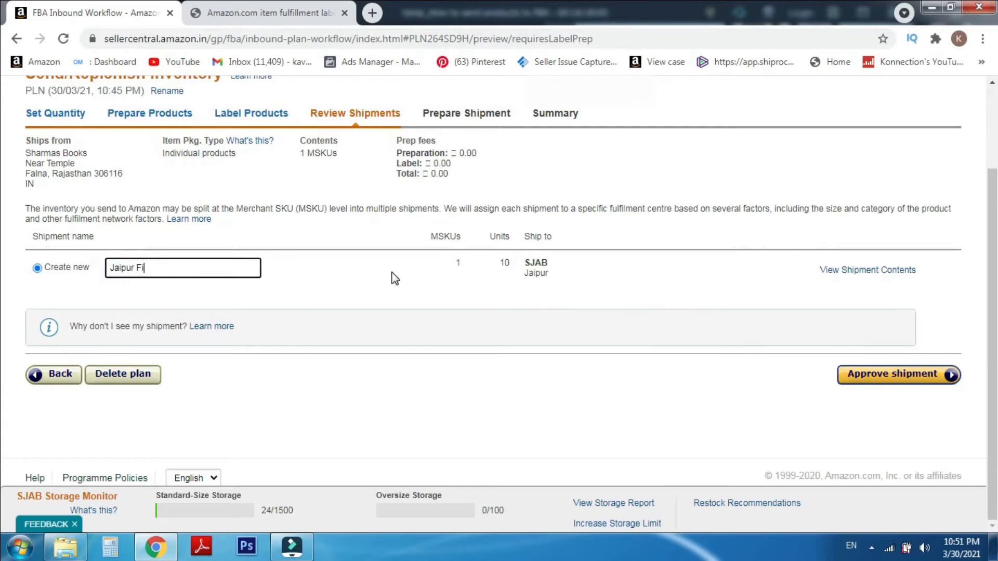
text(rst Shipment March 2021)
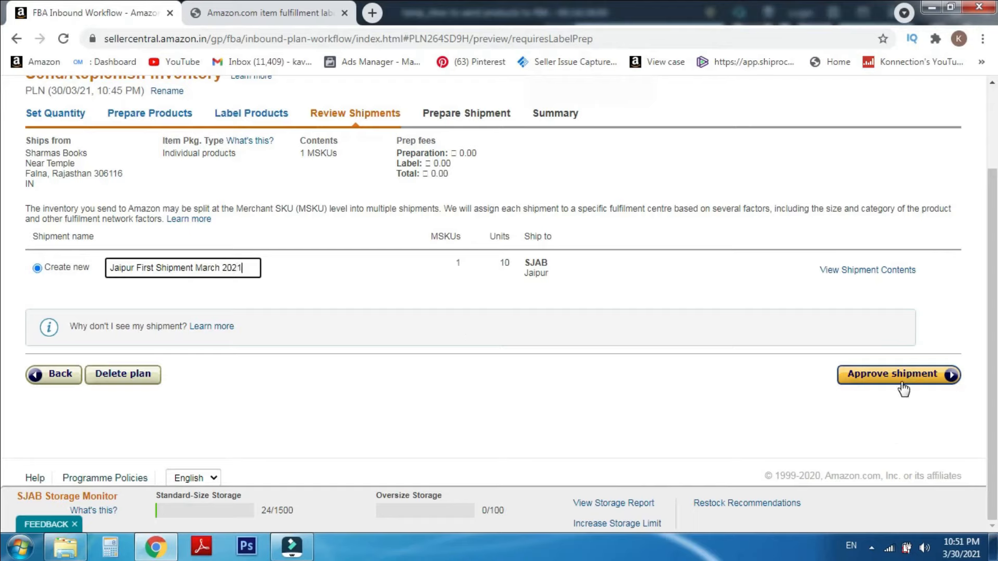
Step: Expand the shipment's contents for a check and approve the shipment
click(894, 272)
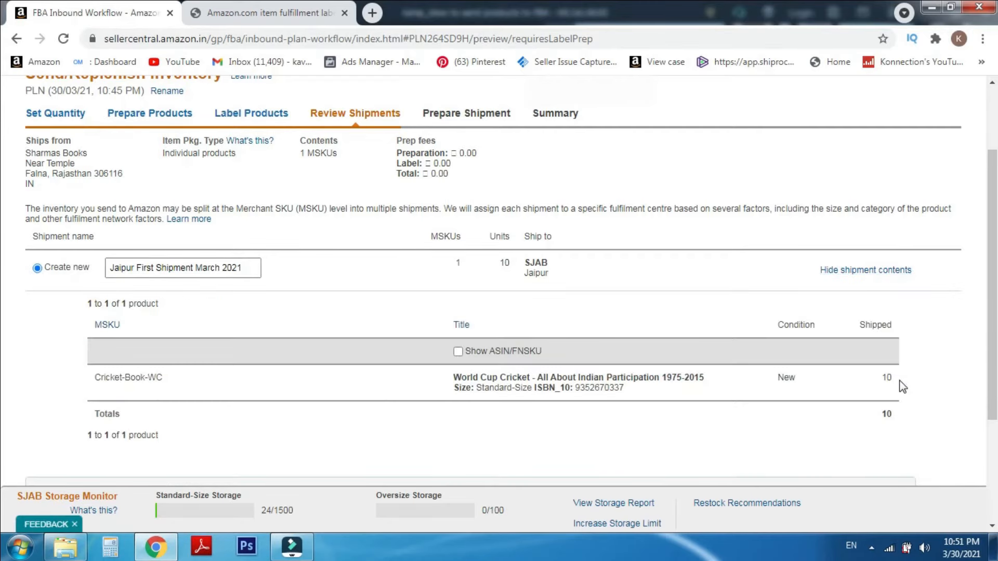
scroll(675, 307, down, 2)
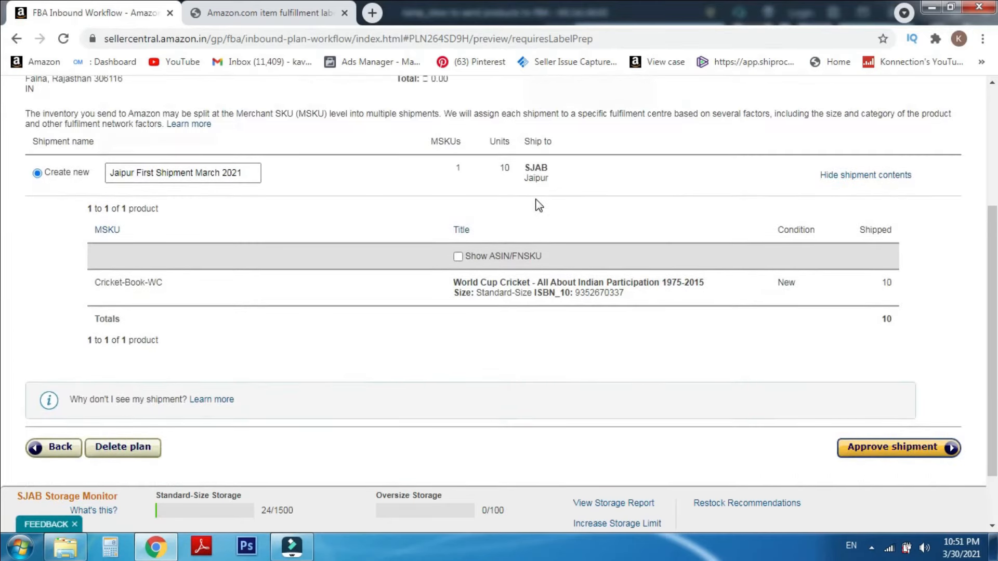
scroll(538, 204, up, 2)
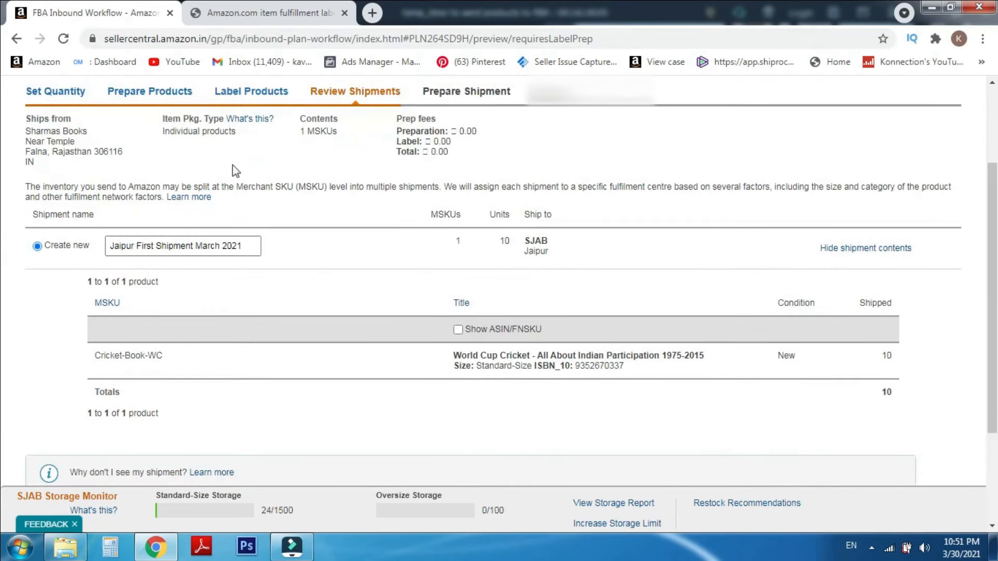
scroll(975, 311, down, 3)
click(895, 378)
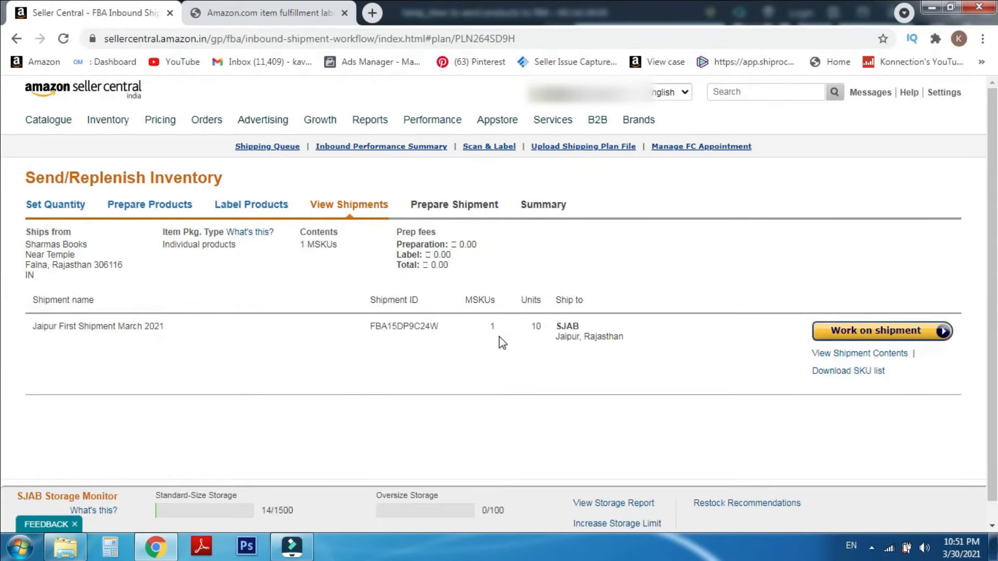
Step: Start working on the approved shipment and select Amazon empanelled 3P carrier as its shipping carrier
click(878, 342)
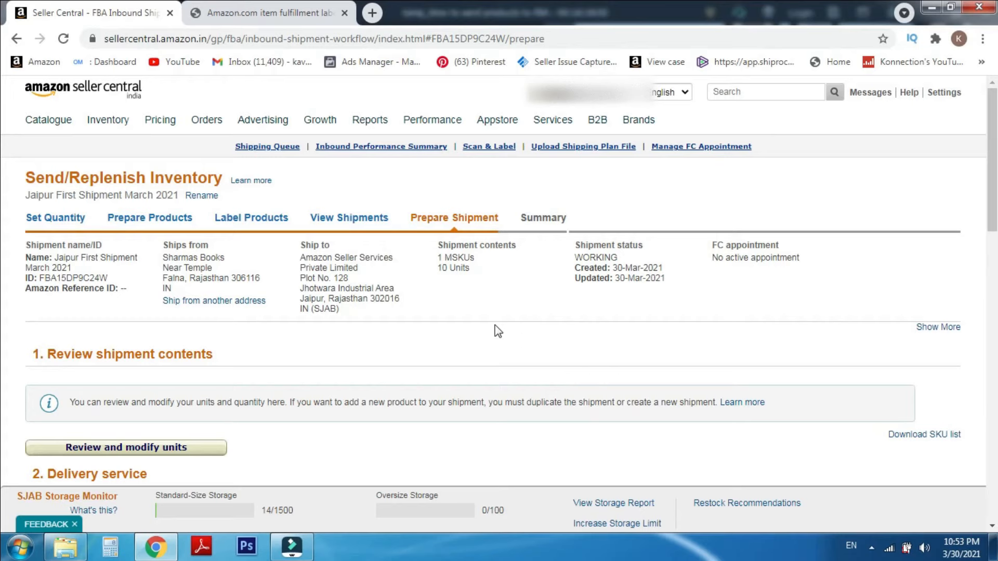
scroll(496, 325, down, 2)
scroll(496, 325, down, 3)
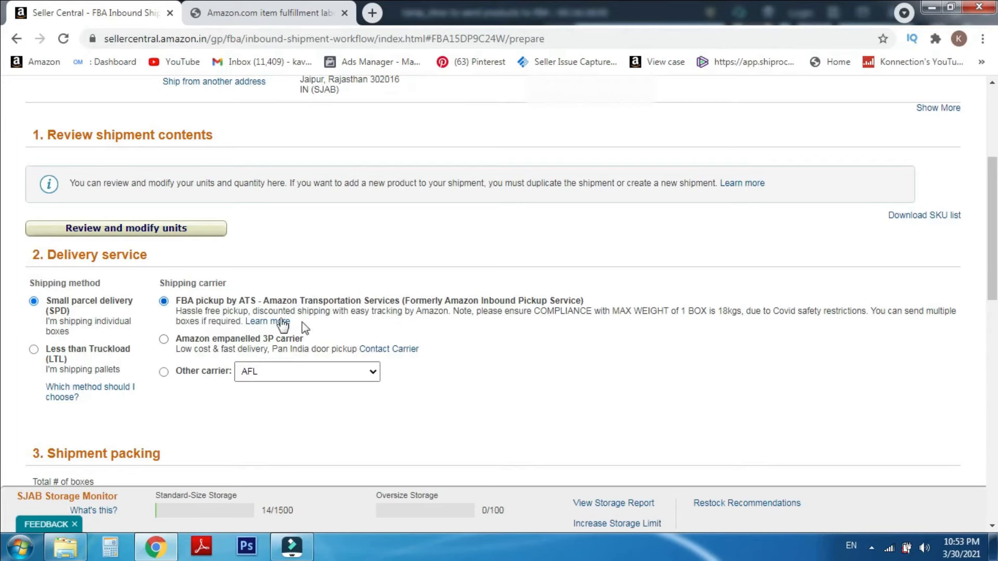
scroll(199, 327, down, 1)
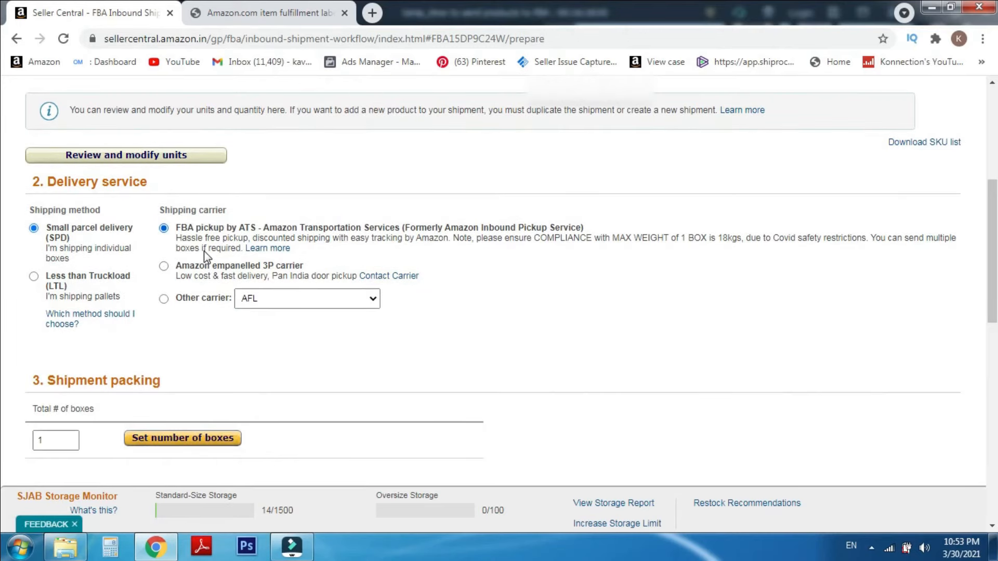
click(164, 267)
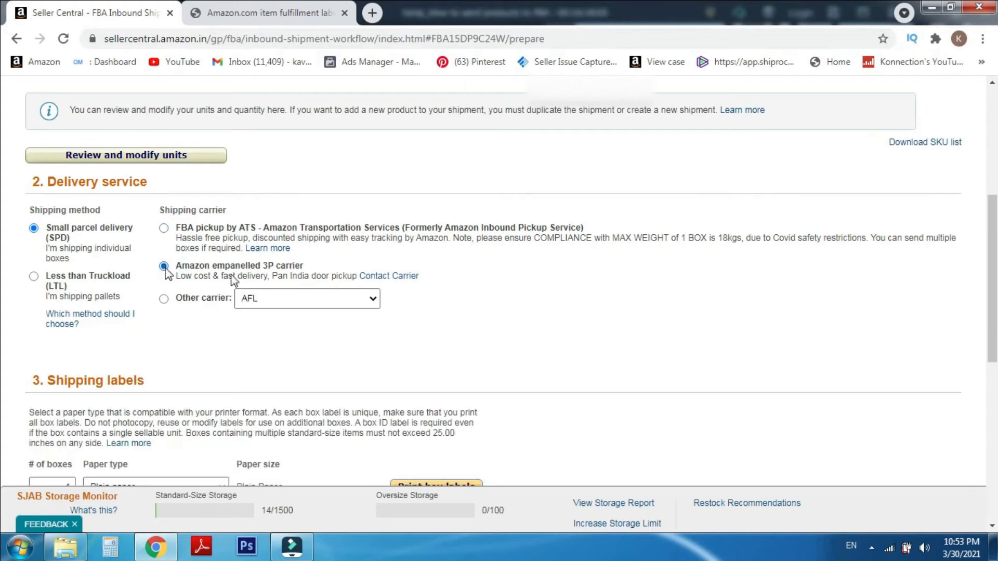
Step: Open the Domestic Shipping service provider listing in a separate browser tab
scroll(487, 264, down, 3)
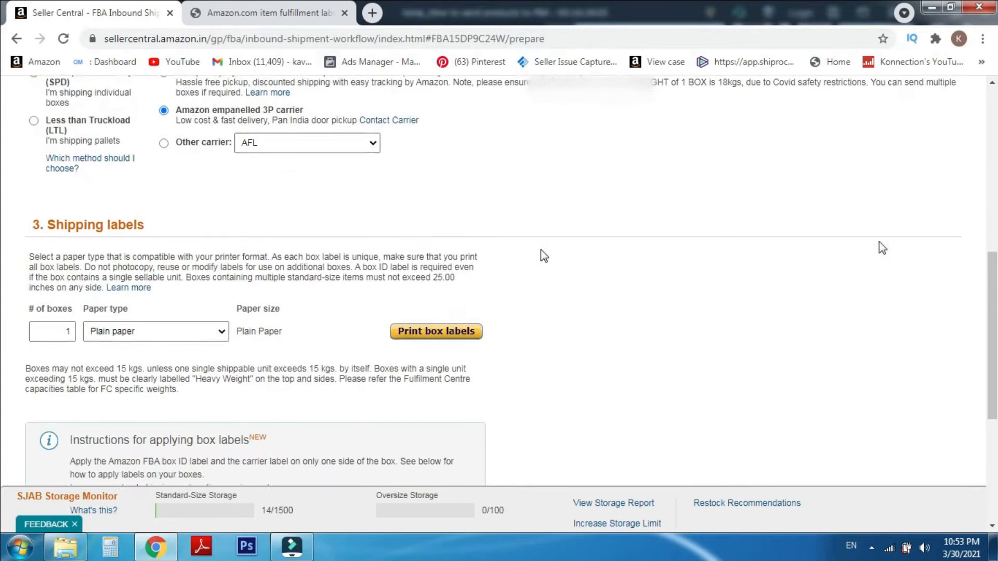
scroll(541, 254, down, 3)
scroll(2, 348, down, 3)
scroll(3, 332, up, 5)
scroll(3, 260, up, 7)
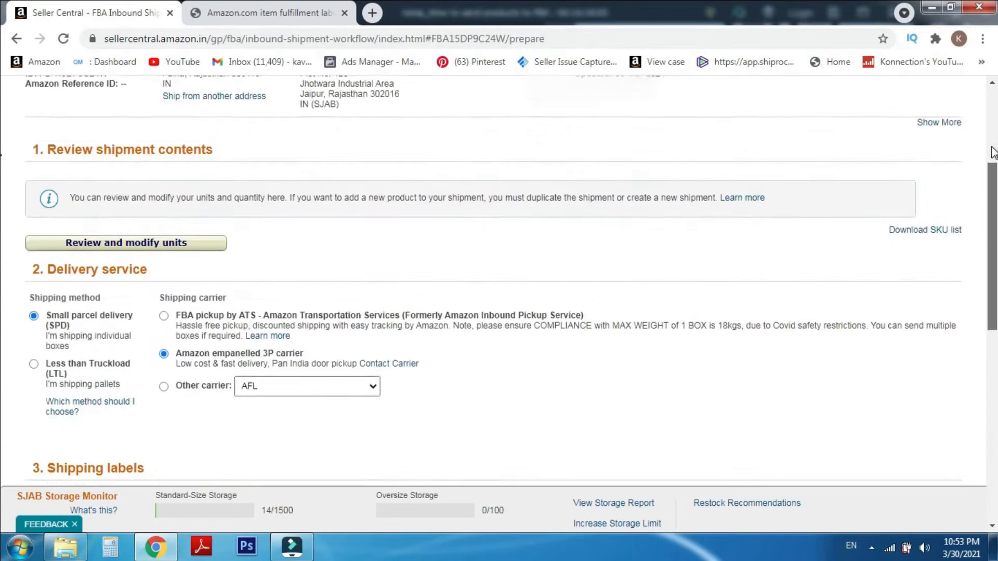
scroll(2, 200, down, 1)
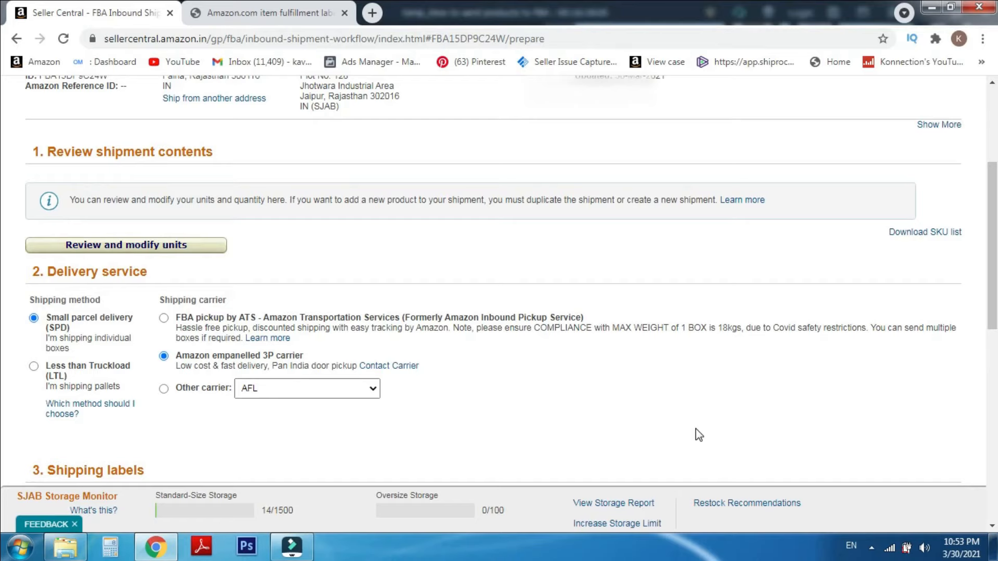
scroll(695, 435, up, 4)
mouse_move(525, 128)
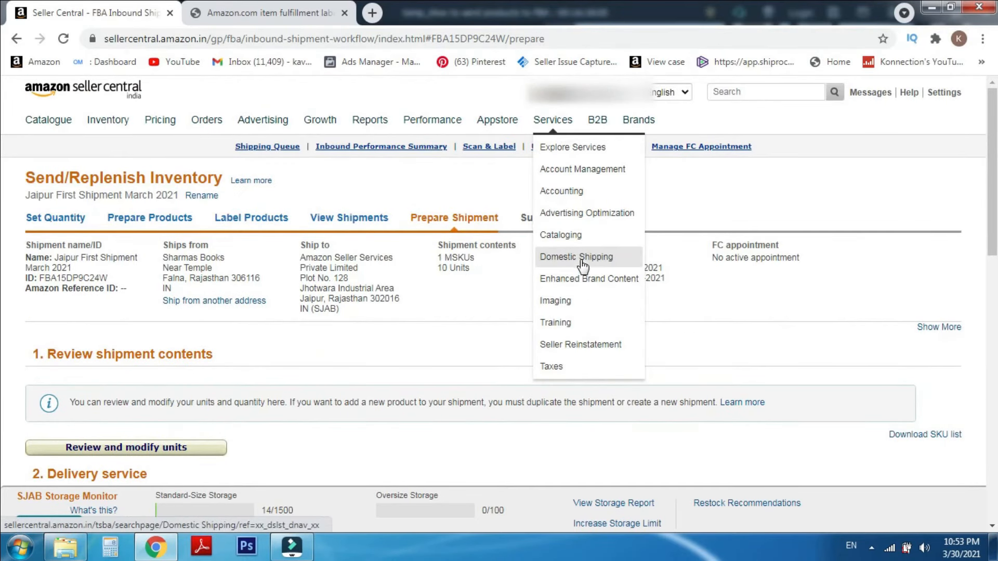
right_click(579, 257)
click(597, 263)
click(391, 7)
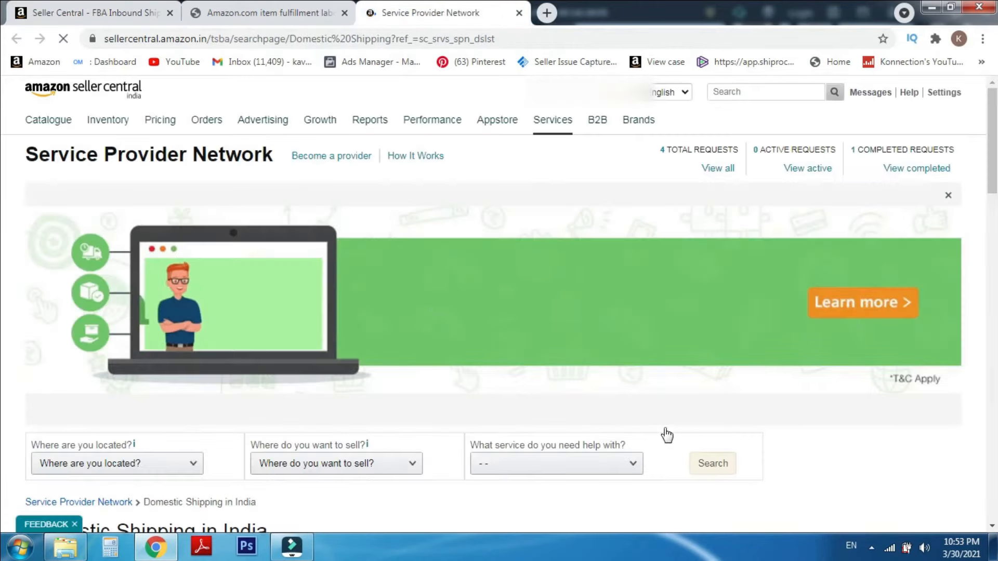
Step: Browse the domestic shipping providers in India, examining their specialities and ratings
scroll(703, 392, down, 8)
scroll(722, 321, up, 2)
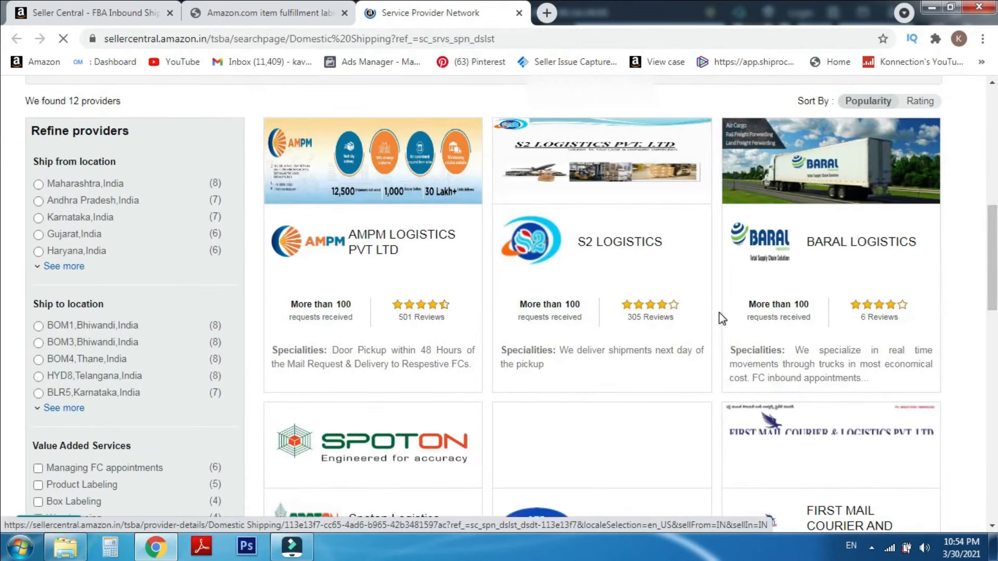
scroll(718, 314, down, 15)
scroll(720, 317, down, 1)
scroll(720, 317, up, 14)
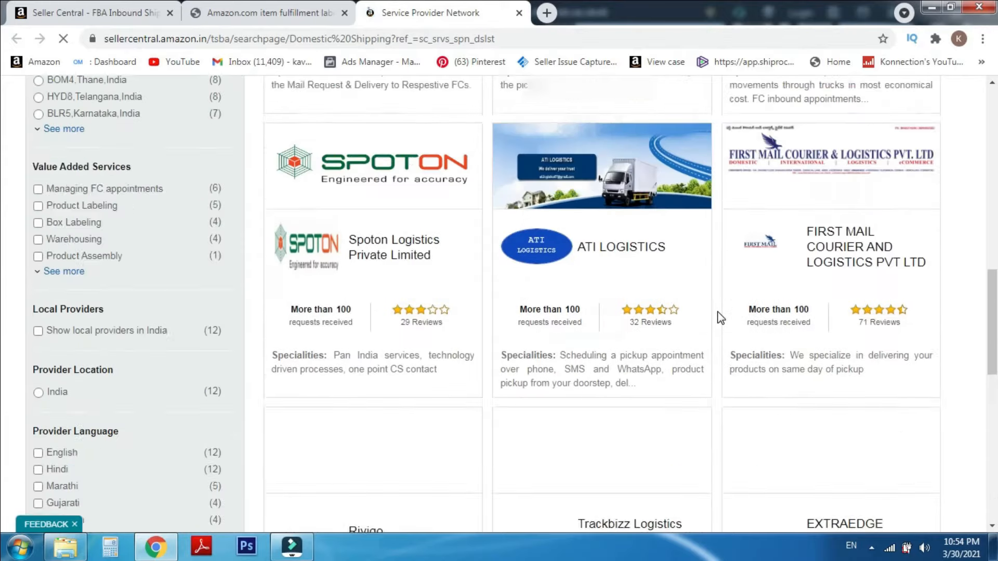
scroll(720, 316, down, 10)
scroll(720, 318, up, 15)
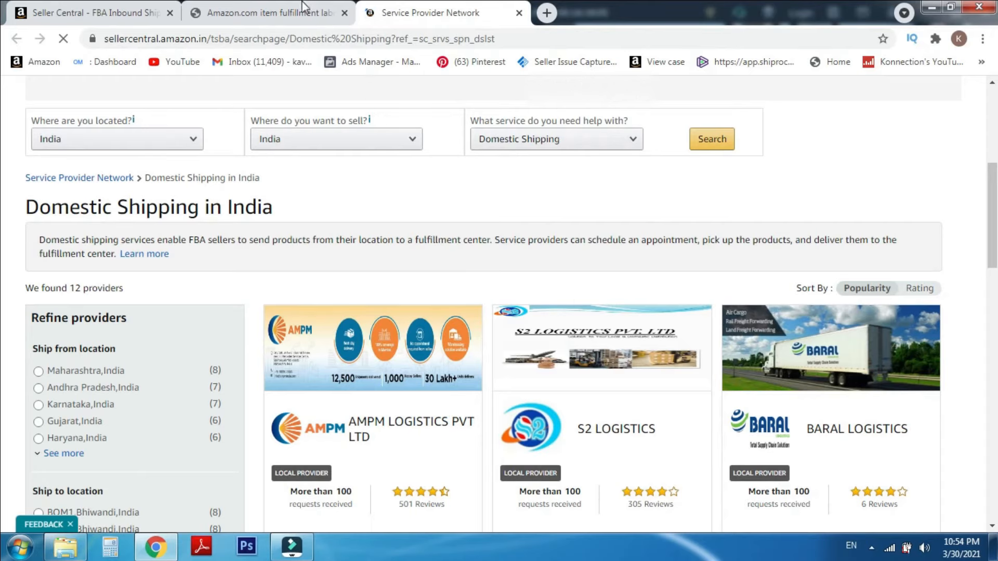
Step: Return to the shipment preparation page and print the labels for 1 box on plain paper
click(304, 10)
click(71, 11)
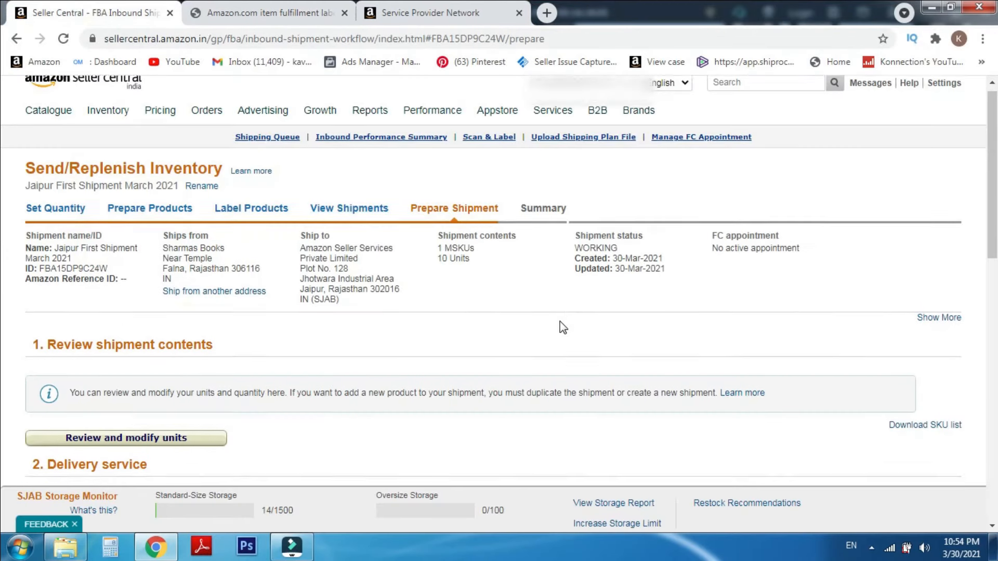
scroll(563, 327, down, 9)
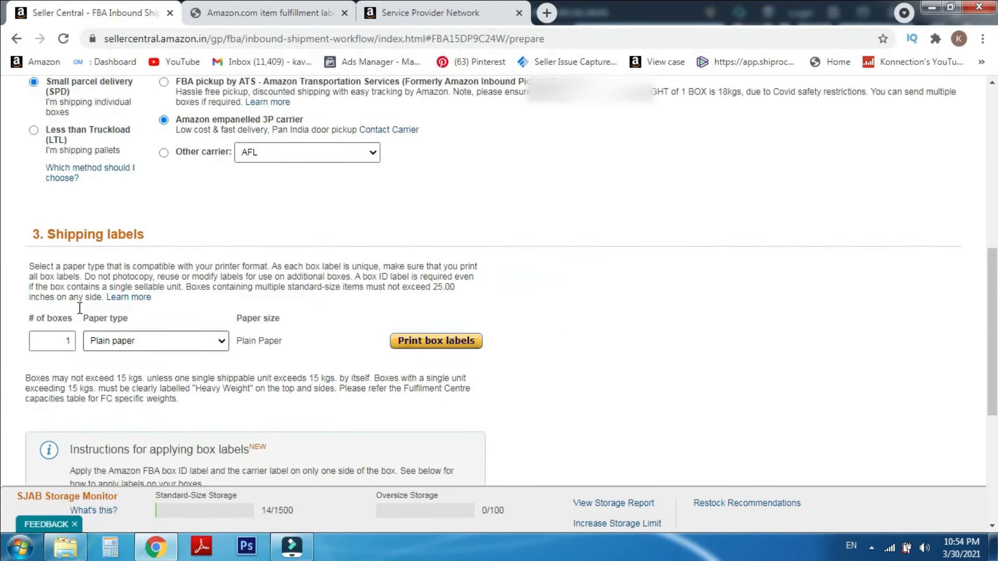
double_click(52, 341)
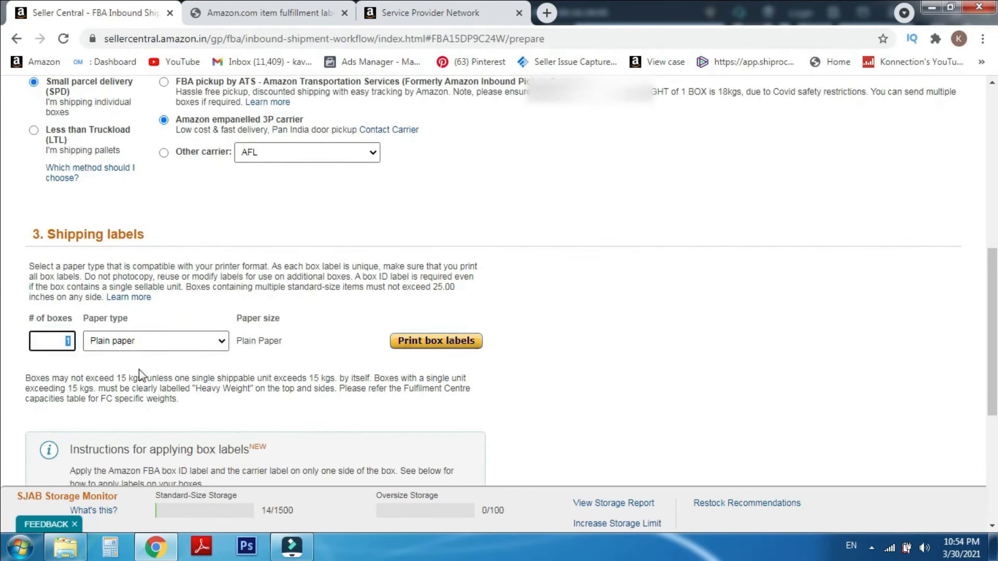
click(121, 347)
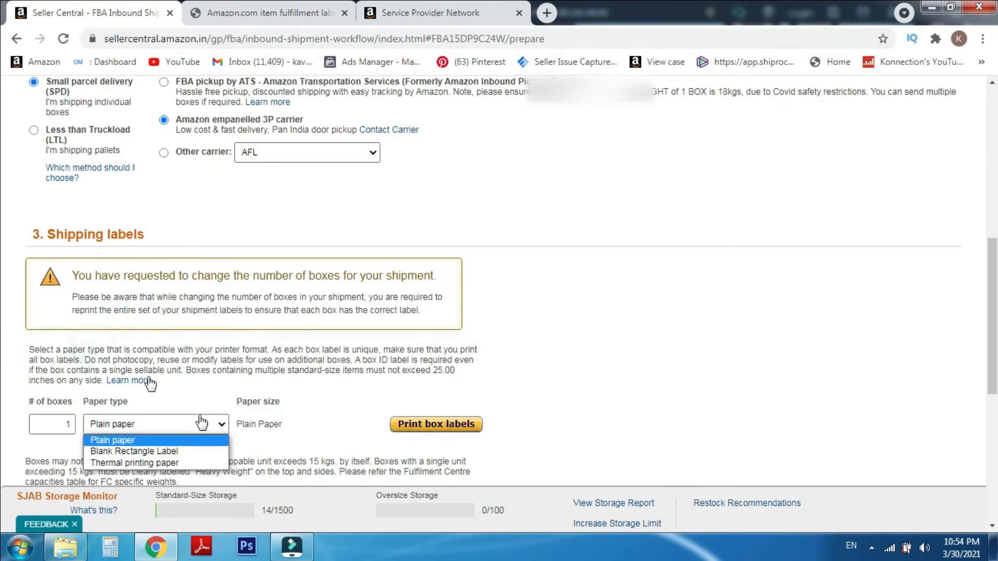
click(156, 439)
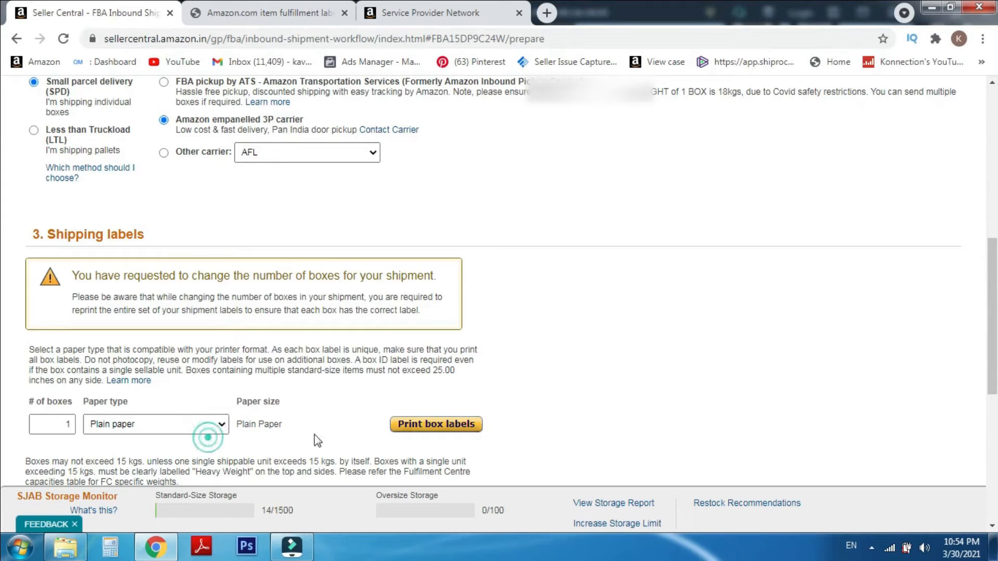
click(437, 424)
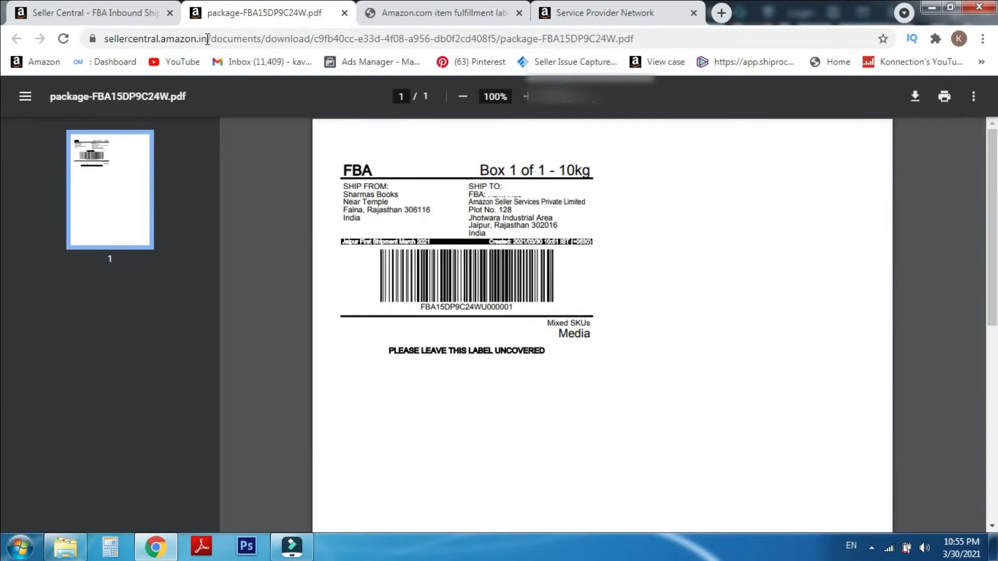
Step: Go back to the shipment preparation page and review its box label instructions and delivery service settings
click(144, 9)
scroll(637, 355, down, 4)
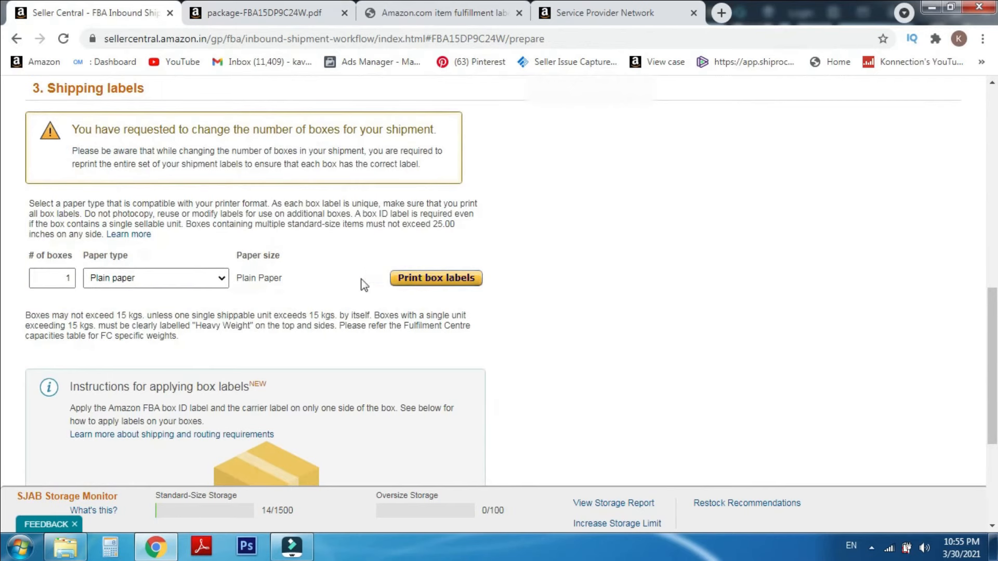
scroll(588, 335, down, 3)
scroll(696, 362, up, 6)
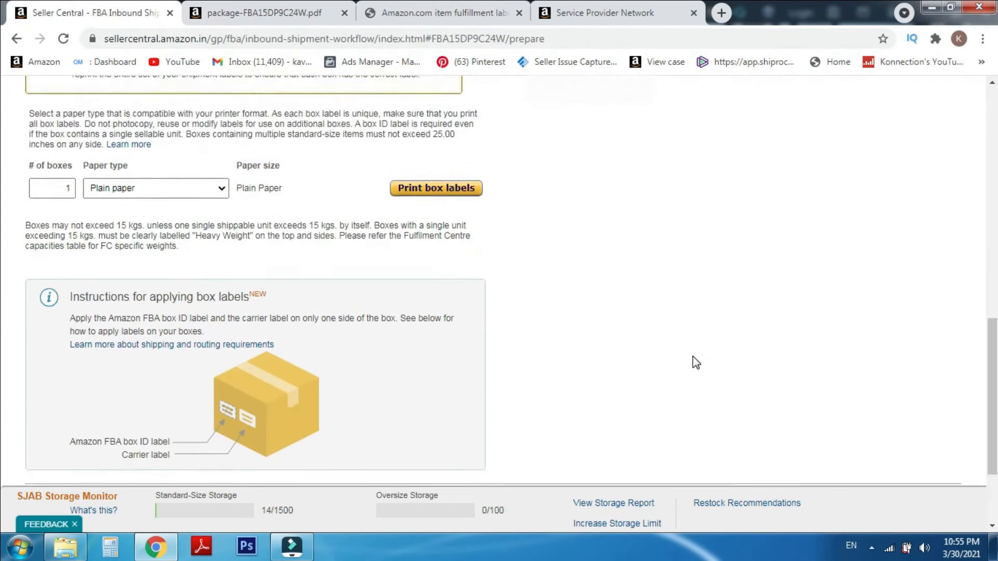
scroll(696, 362, down, 3)
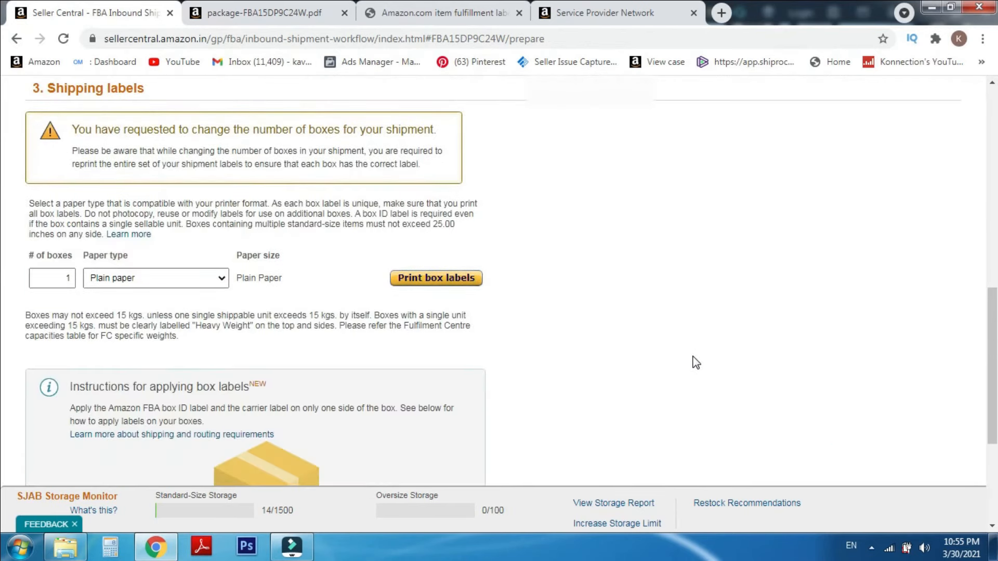
scroll(695, 362, up, 7)
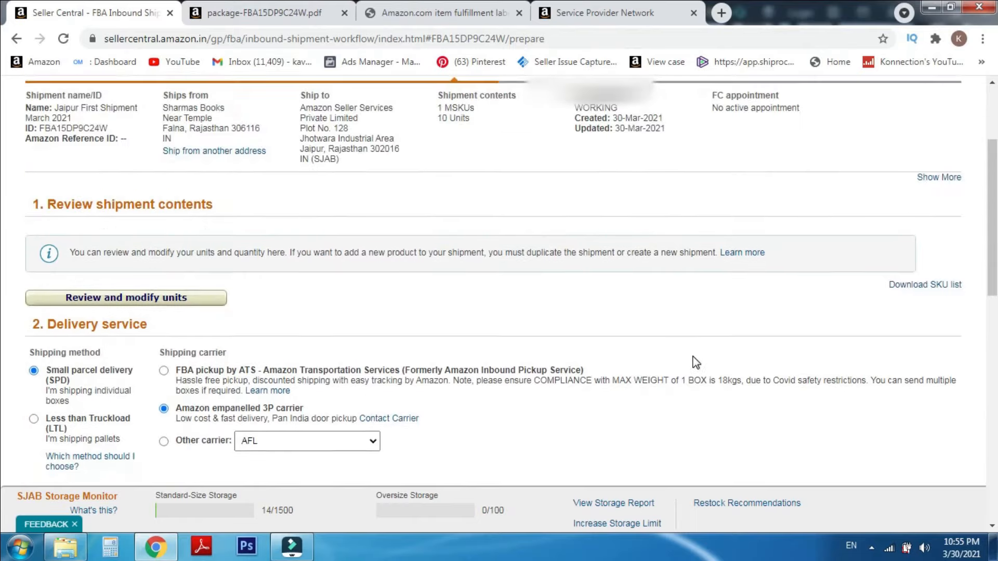
Step: Move on to the shipment summary, then enter 123456789 as the tracking number for box 1 and save it
scroll(691, 361, down, 7)
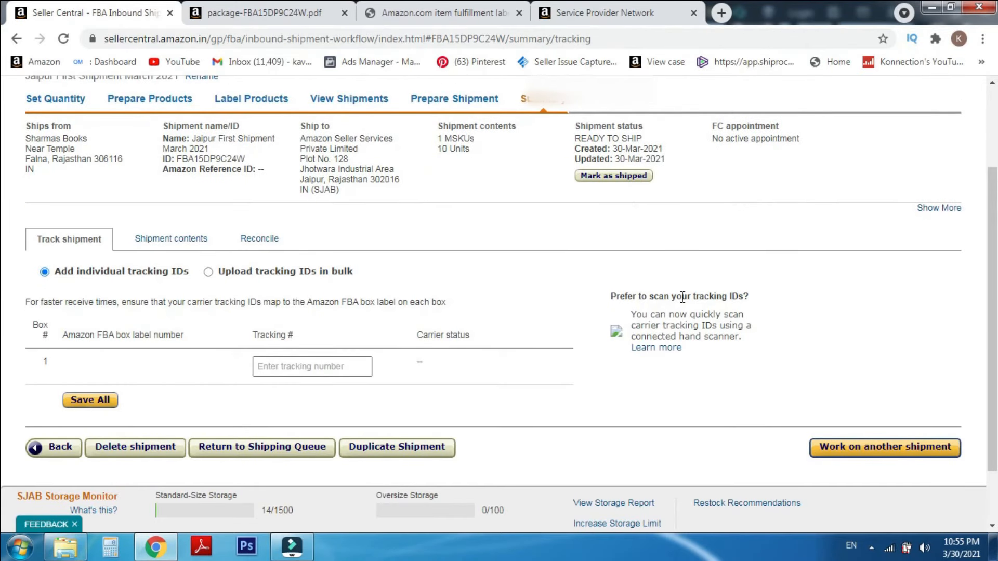
click(318, 364)
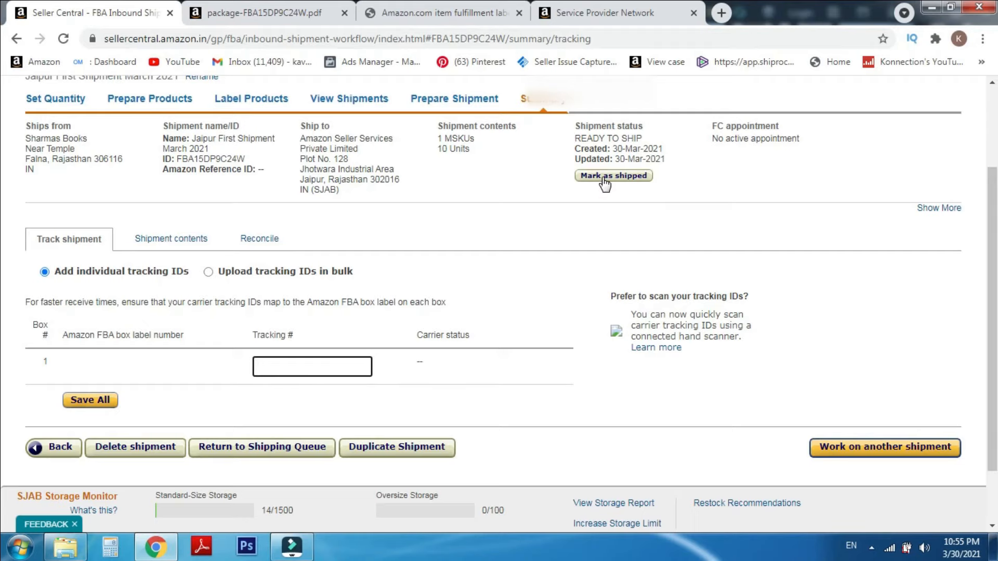
text(123456789)
scroll(700, 315, up, 2)
scroll(703, 314, down, 3)
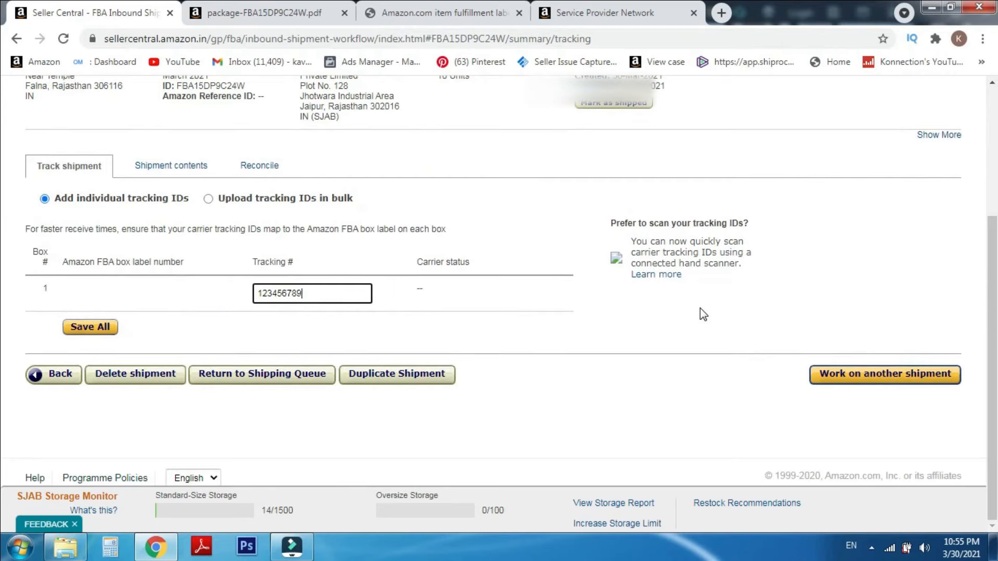
click(73, 328)
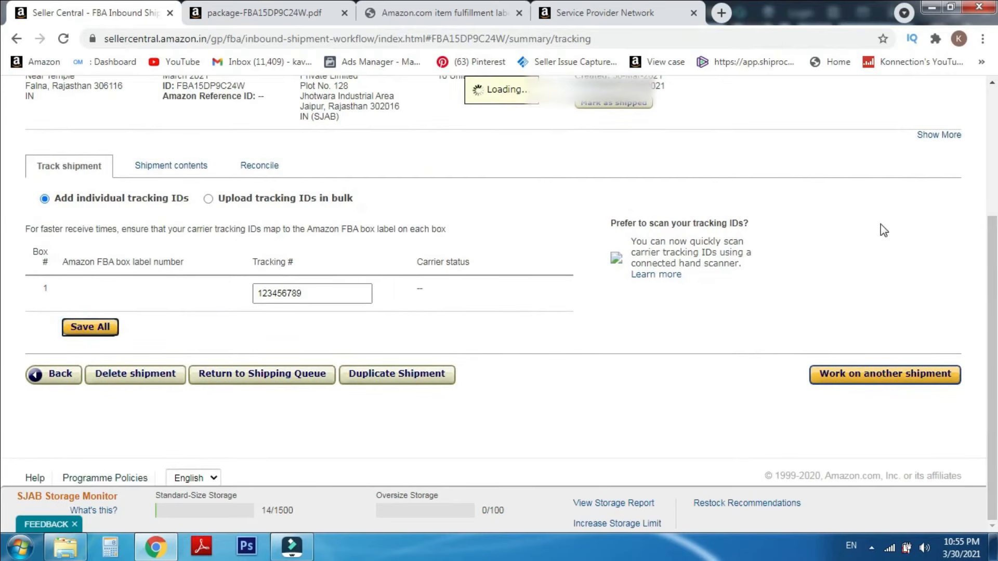
Step: Check the shipment's FC appointment status and open the Manage FC Appointment page in a new browser tab beside the shipment tab
scroll(642, 224, up, 2)
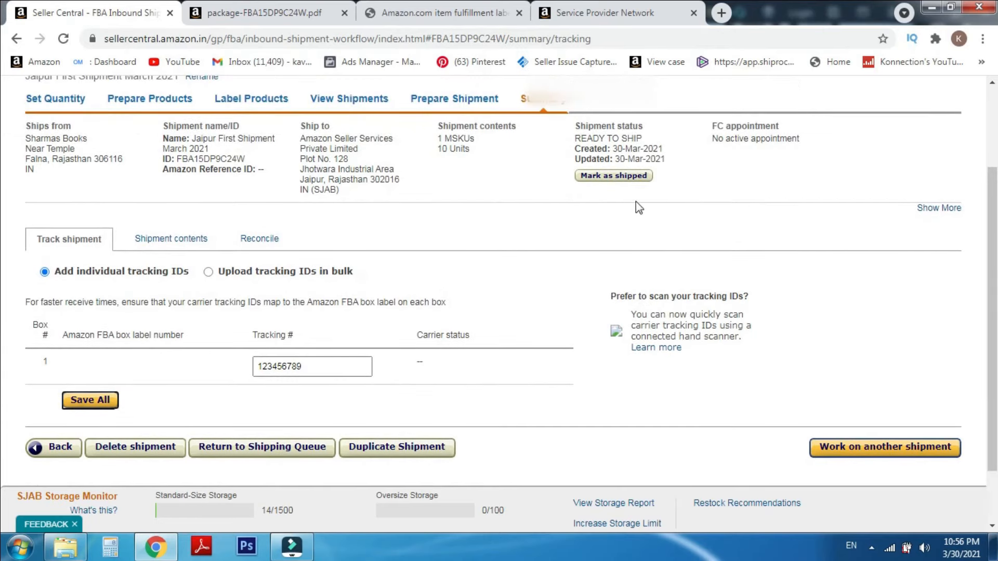
scroll(786, 225, up, 2)
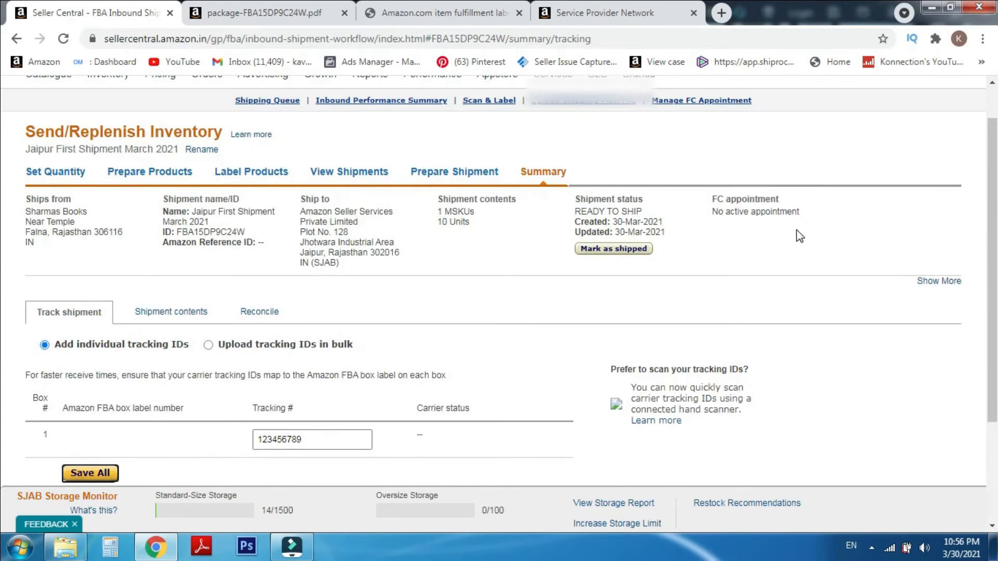
drag(710, 212, 813, 218)
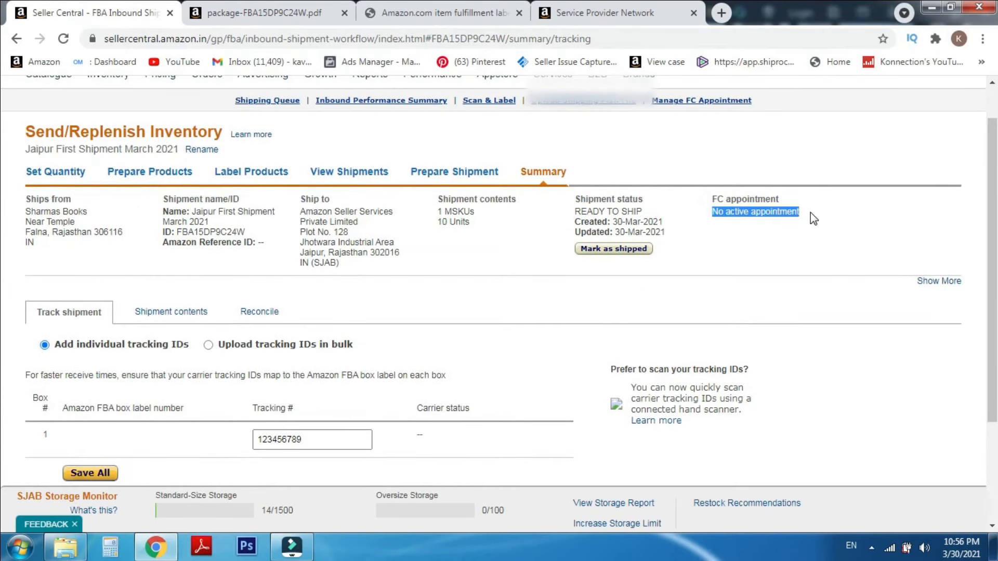
right_click(694, 102)
click(712, 111)
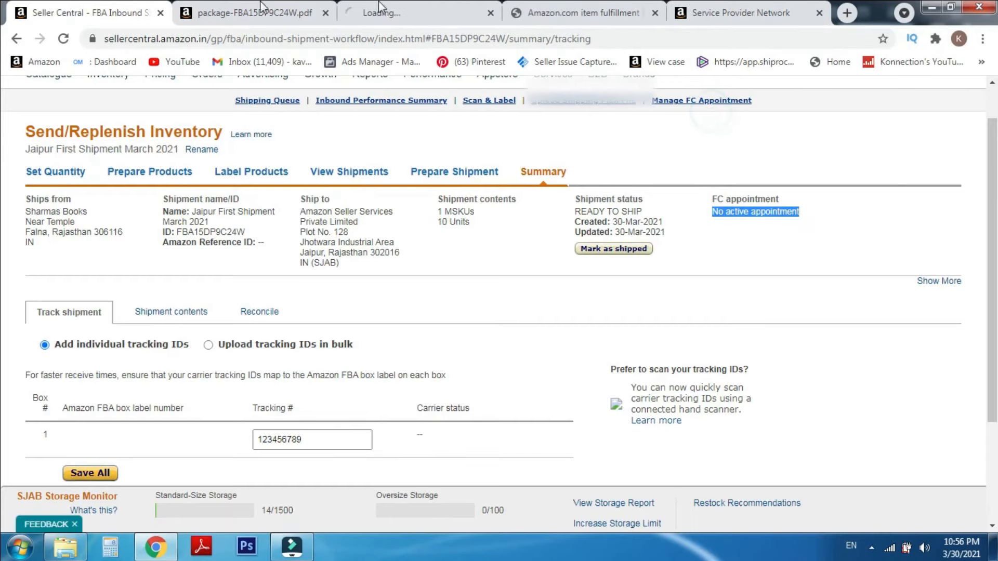
drag(447, 7, 274, 7)
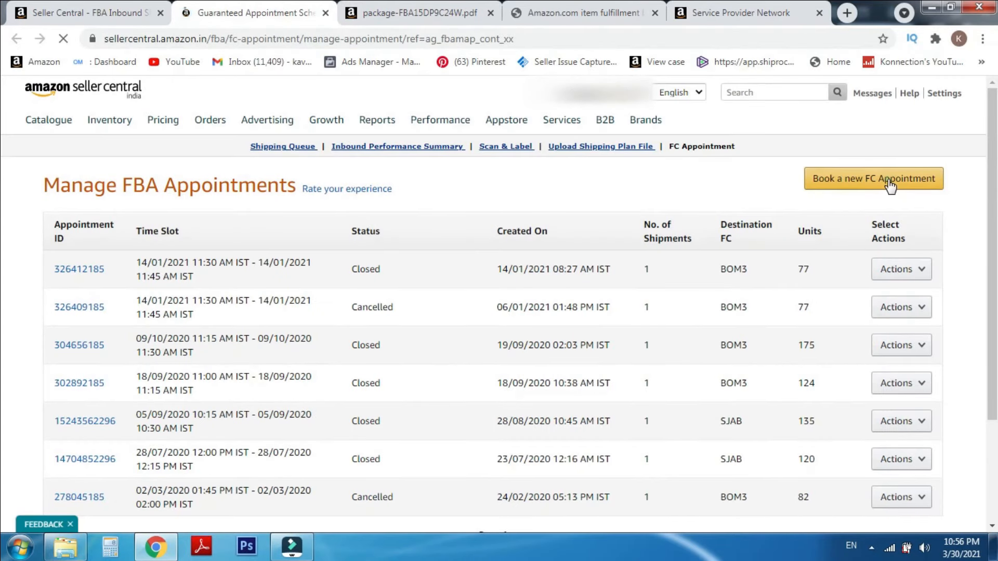
Step: Start booking a new FC appointment with SJAB as the destination fulfilment centre and check its list of selectable shipments
click(888, 182)
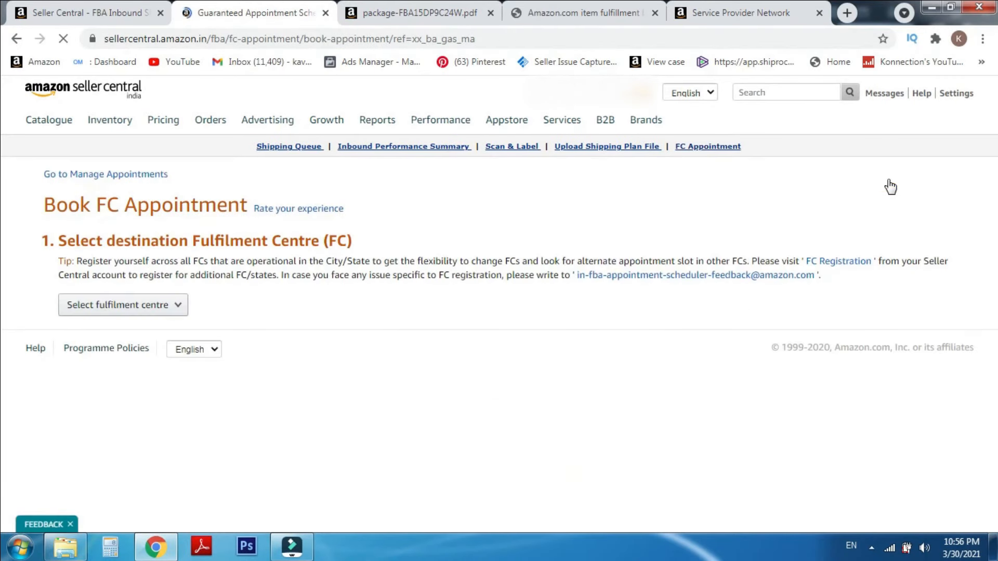
click(139, 312)
click(84, 360)
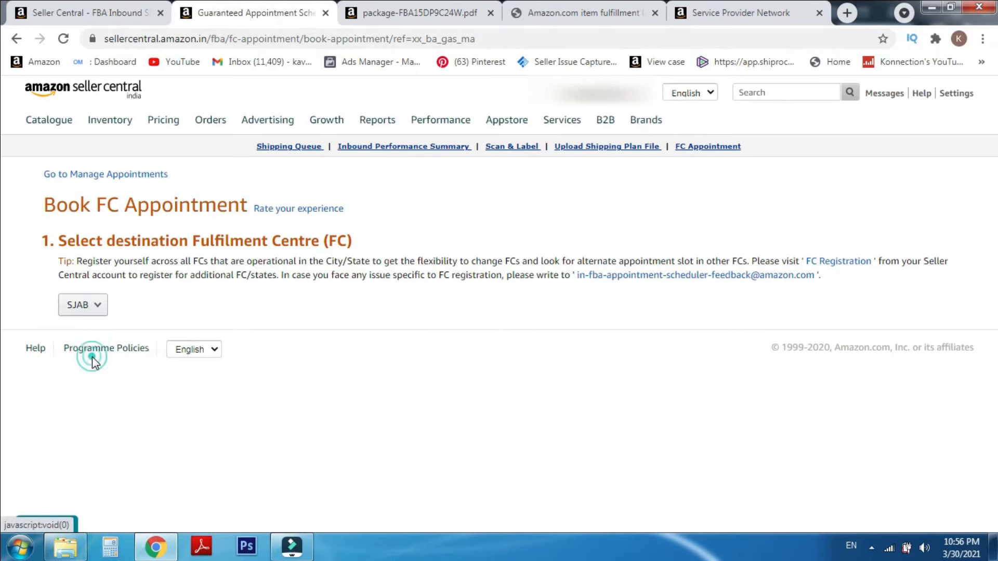
scroll(198, 376, down, 2)
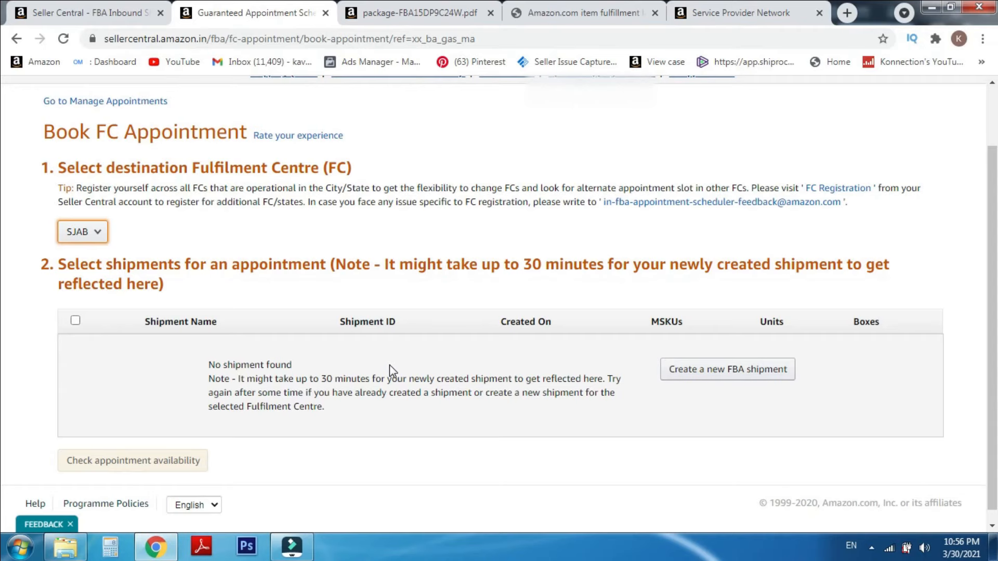
Step: Highlight the shipment ID on the shipment summary, recheck the appointment booking page, and return to review the summary
click(21, 8)
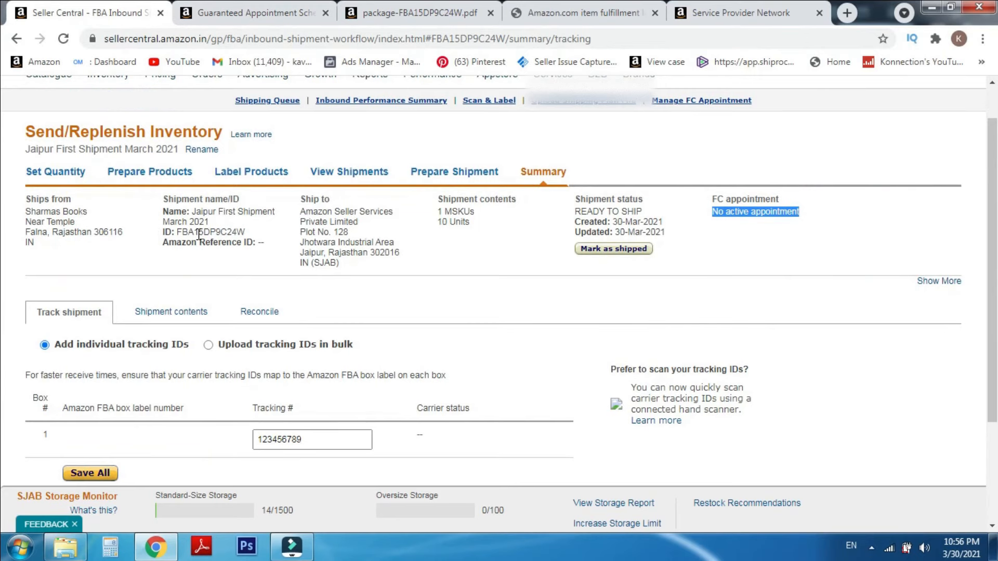
drag(245, 232, 177, 232)
click(255, 13)
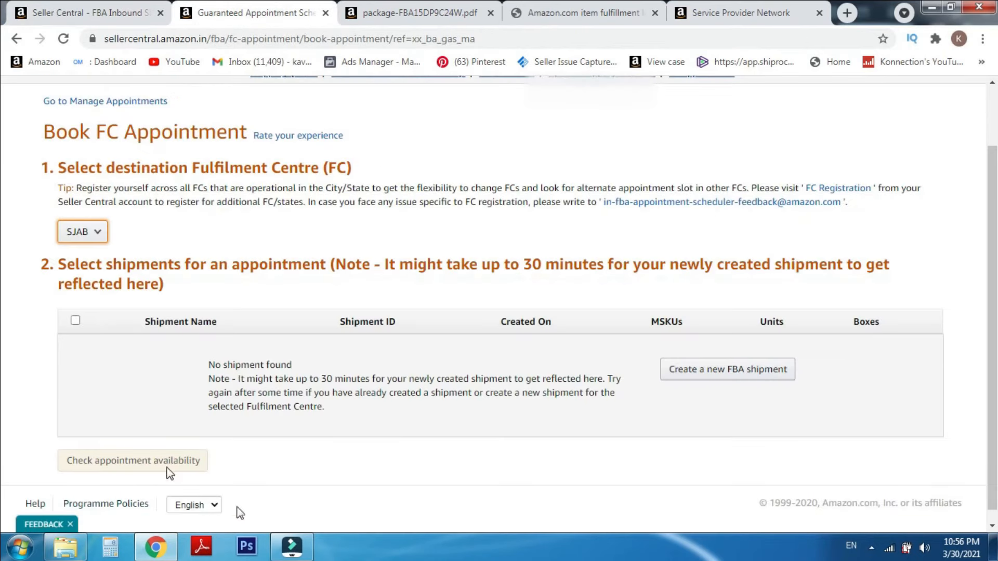
click(117, 7)
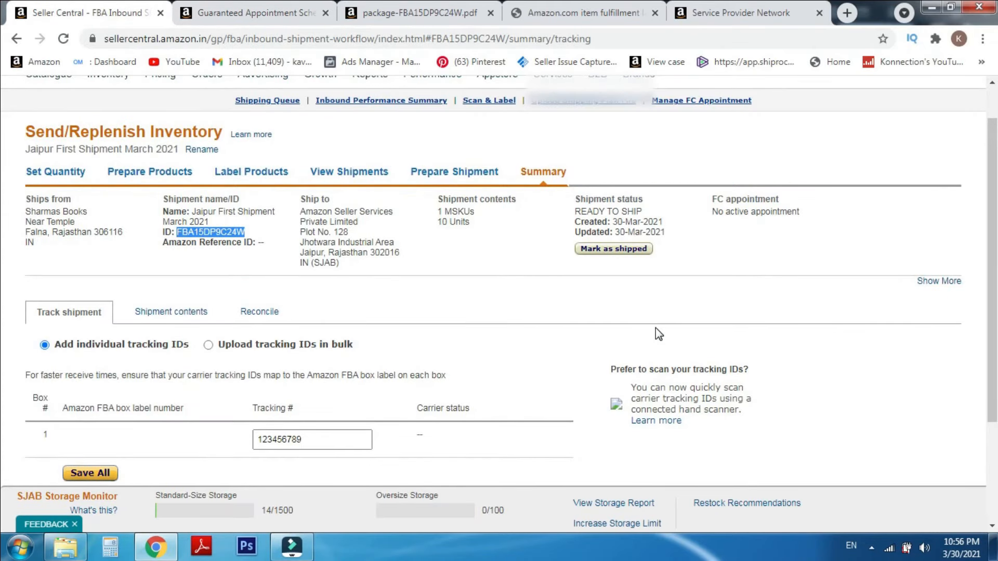
scroll(656, 329, down, 3)
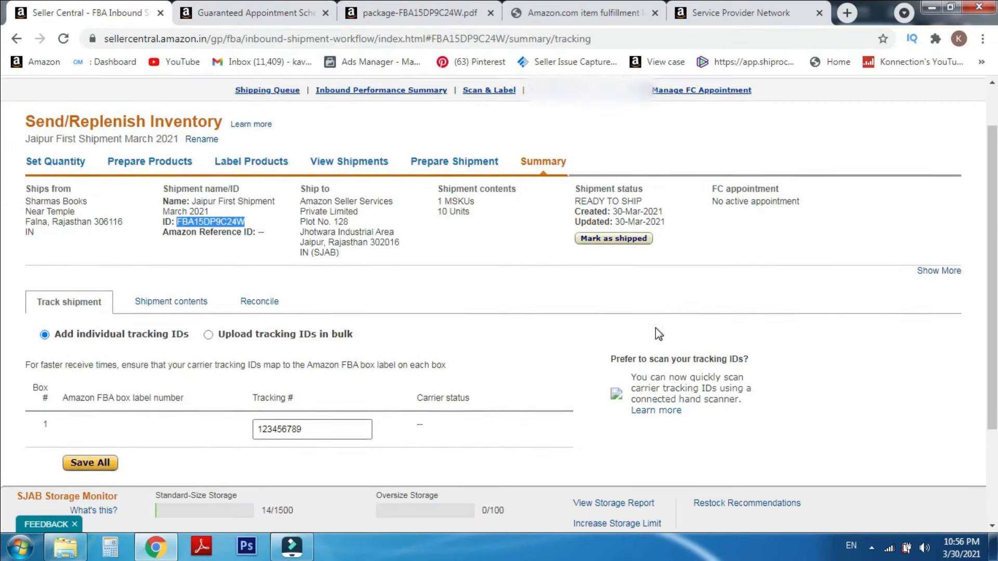
scroll(655, 328, up, 3)
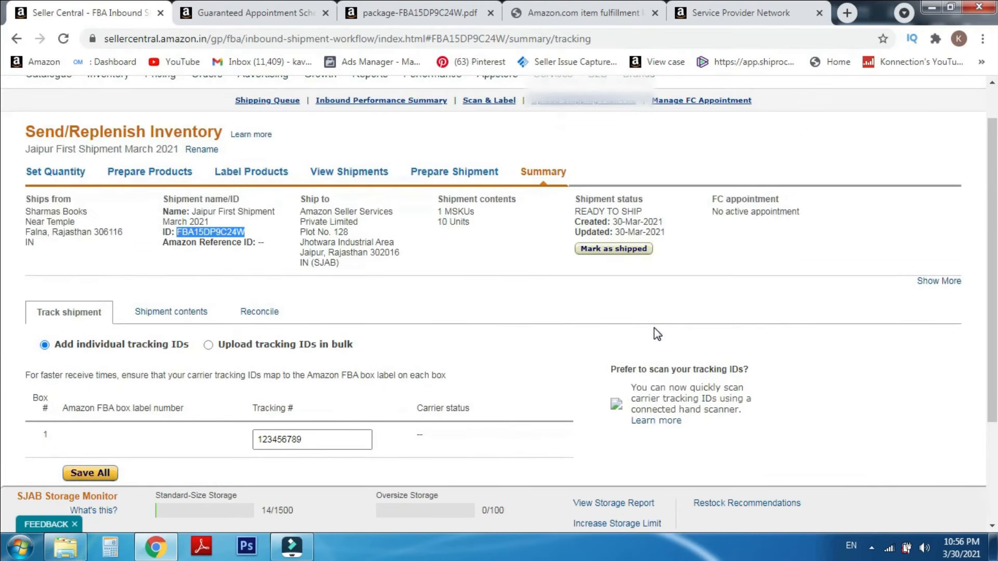